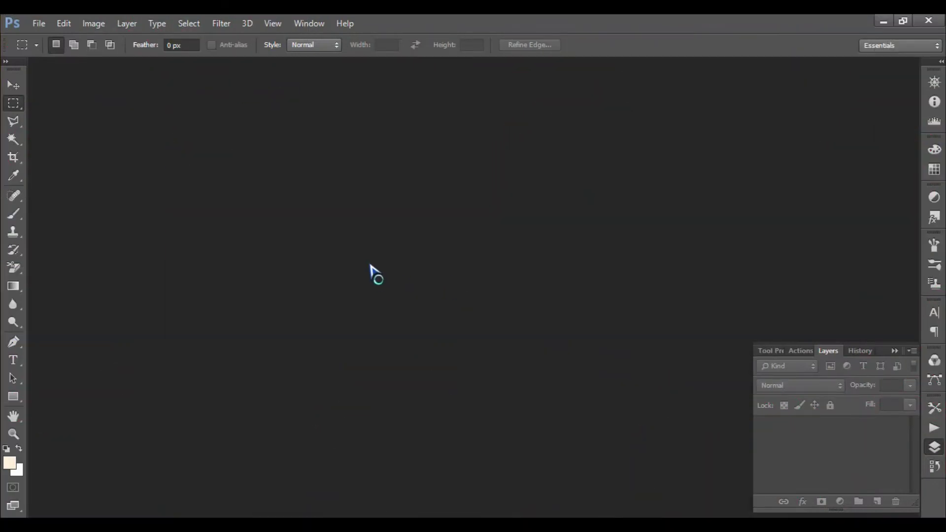
- Open yellow-teeth.jpg from the Desktop and dock it as a document tab
left_click(39, 24)
left_click(57, 53)
double_click(406, 147)
left_click_drag(342, 68, 350, 69)
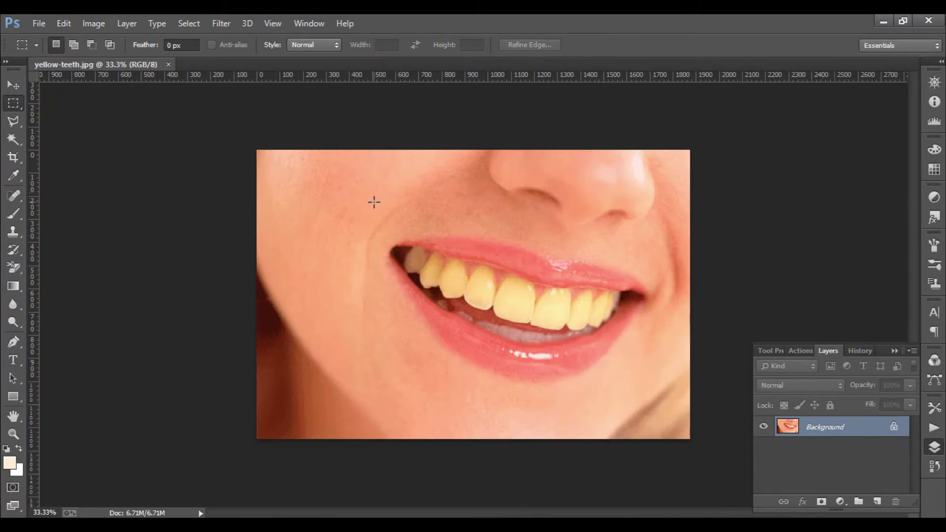
- Unlock the Background into Layer 0, duplicate it as Layer 0 copy, and hide transform controls
left_click(13, 85)
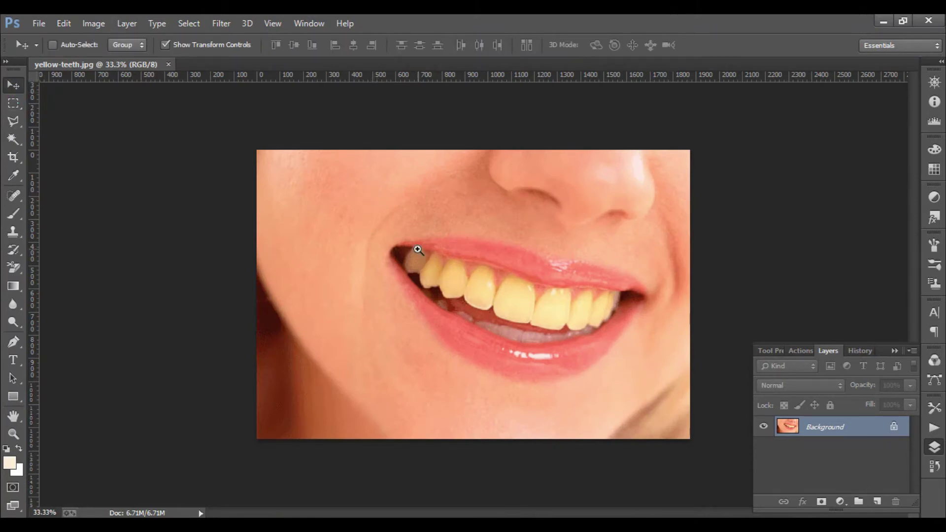
scroll(428, 260, "up", 3)
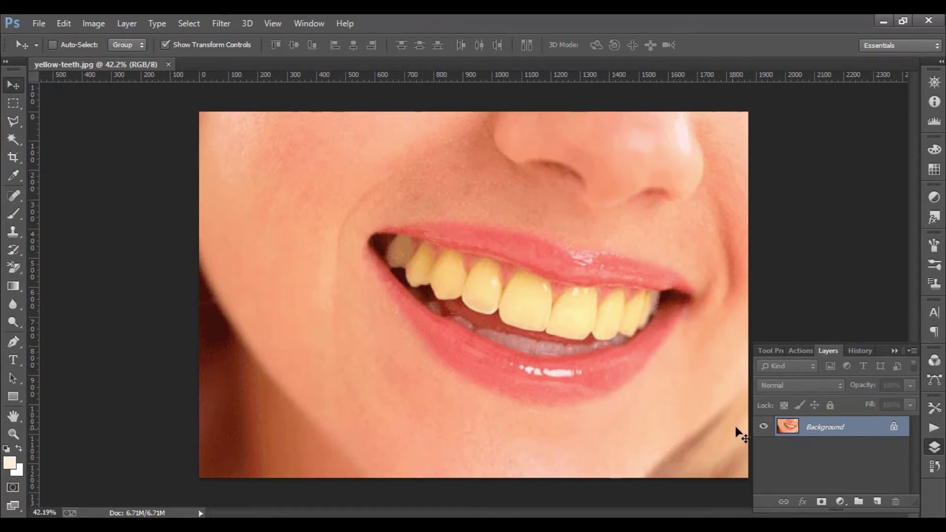
left_click(894, 427)
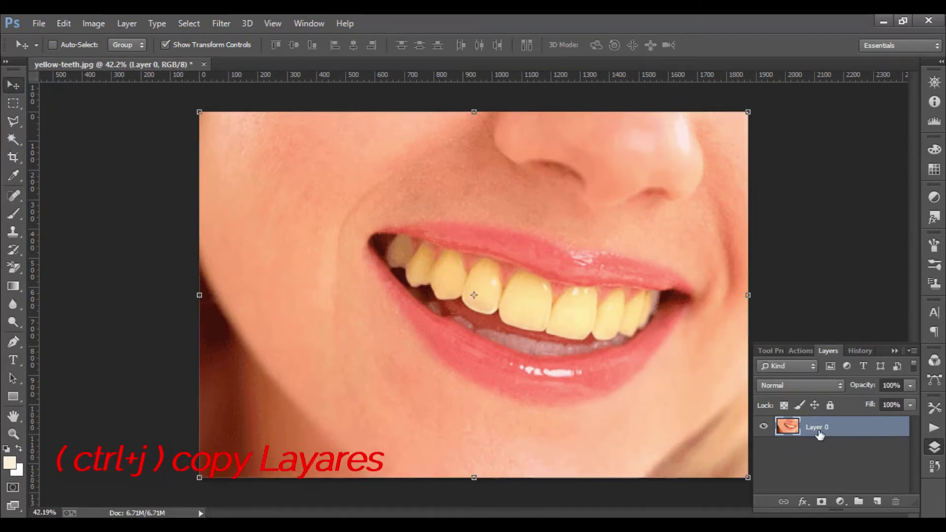
key("ctrl+j")
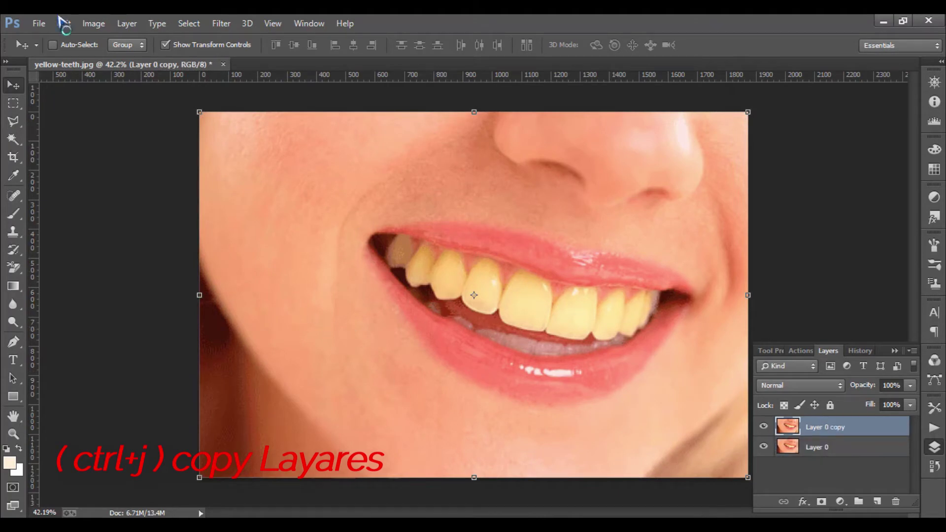
left_click(165, 45)
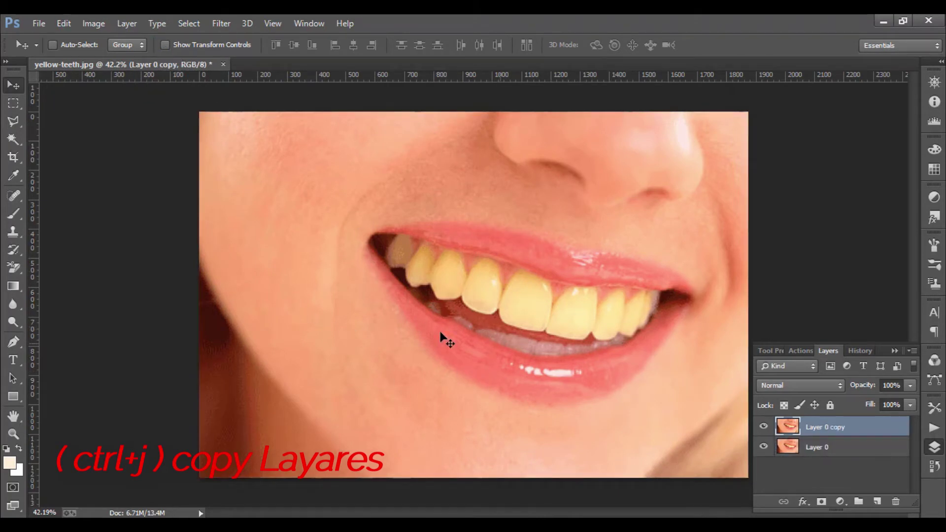
left_click_drag(14, 139, 58, 157)
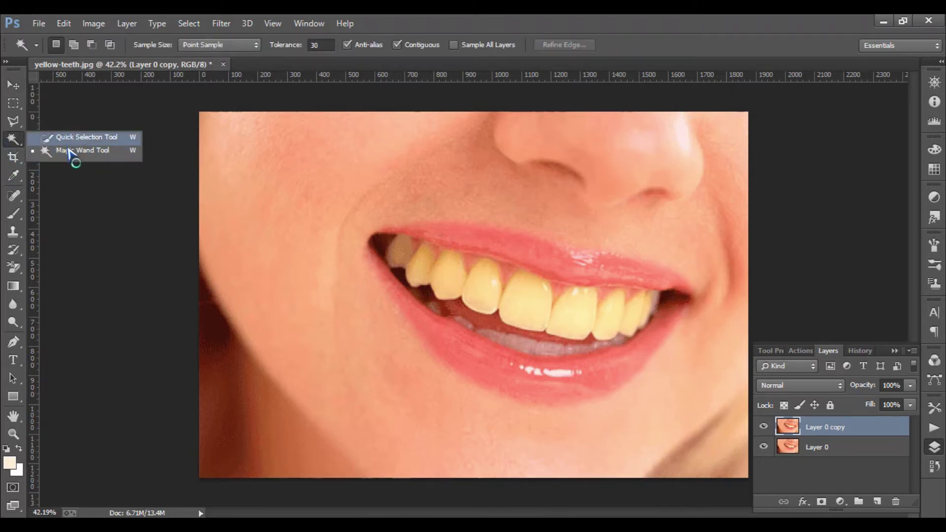
- Magic Wand-select the upper teeth left to right, undoing stray mouth-corner additions
left_click(72, 151)
left_click(398, 253)
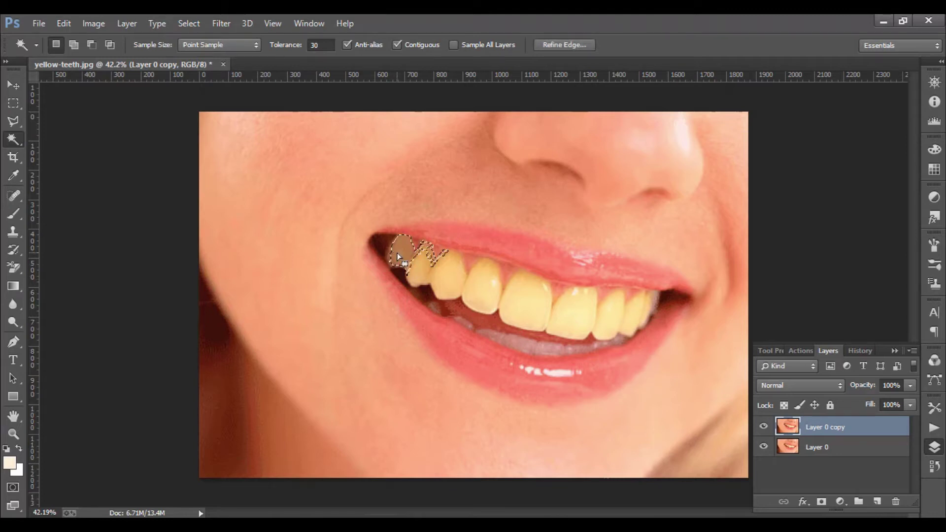
left_click(420, 267, "shift")
left_click(570, 312, "shift")
left_click(616, 318, "shift")
left_click(652, 310, "shift")
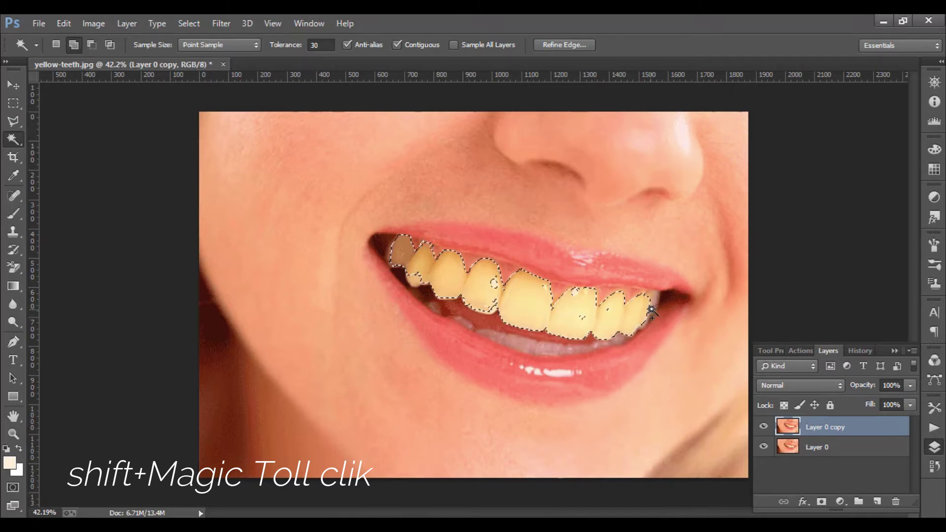
left_click(658, 302, "shift")
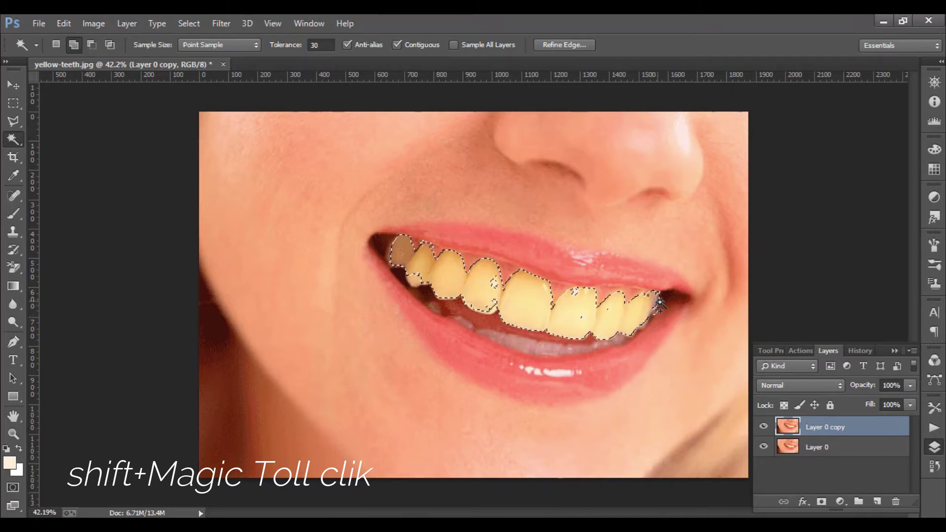
left_click(659, 302, "shift")
key("ctrl+z")
left_click(650, 311, "shift")
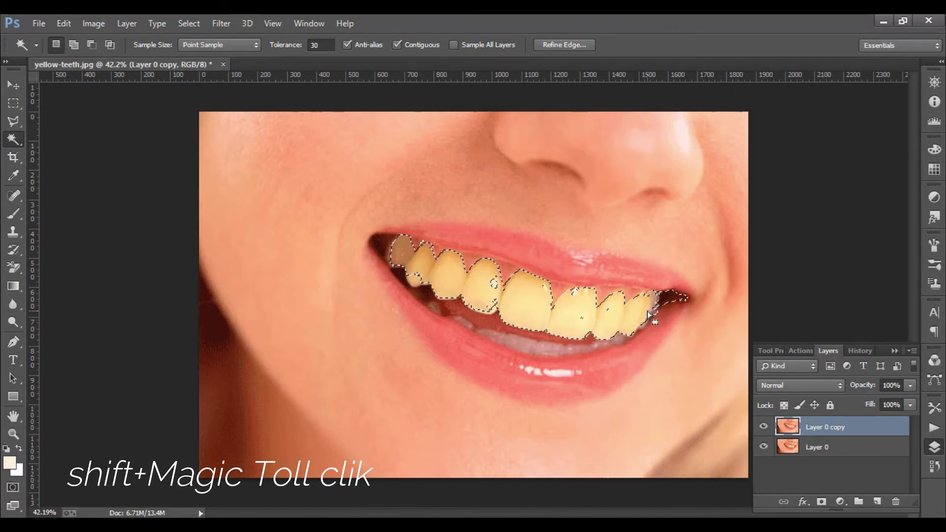
key("ctrl+z")
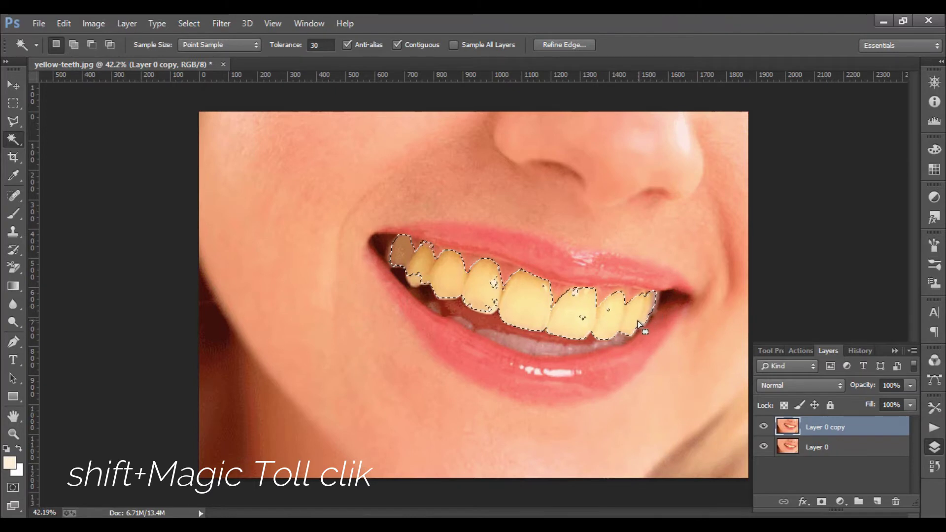
- Shift-add the unselected specks inside the teeth, undoing the stray gum selection
key("shift")
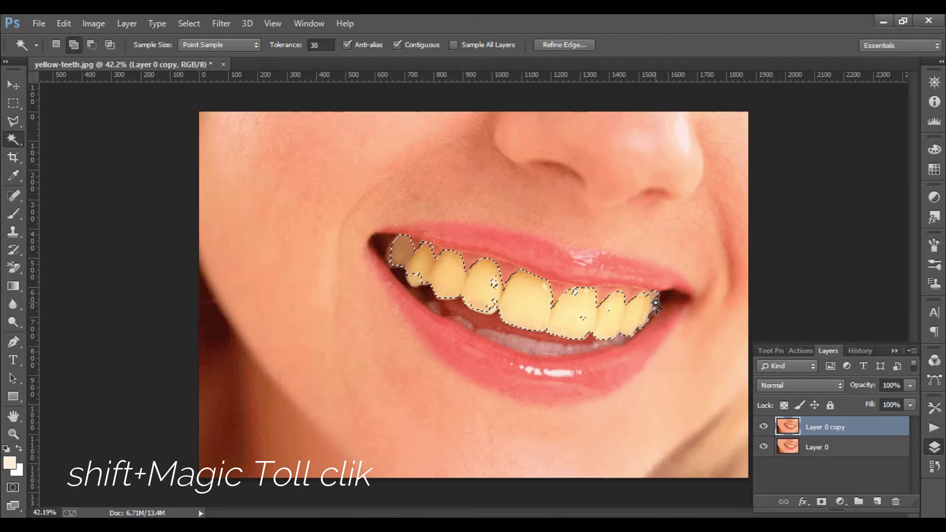
left_click(495, 280, "shift")
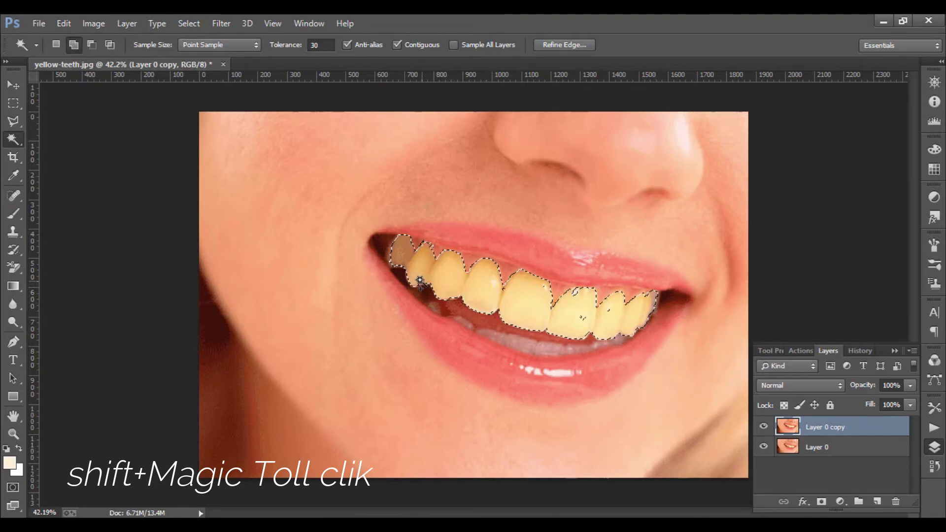
left_click(389, 255, "shift")
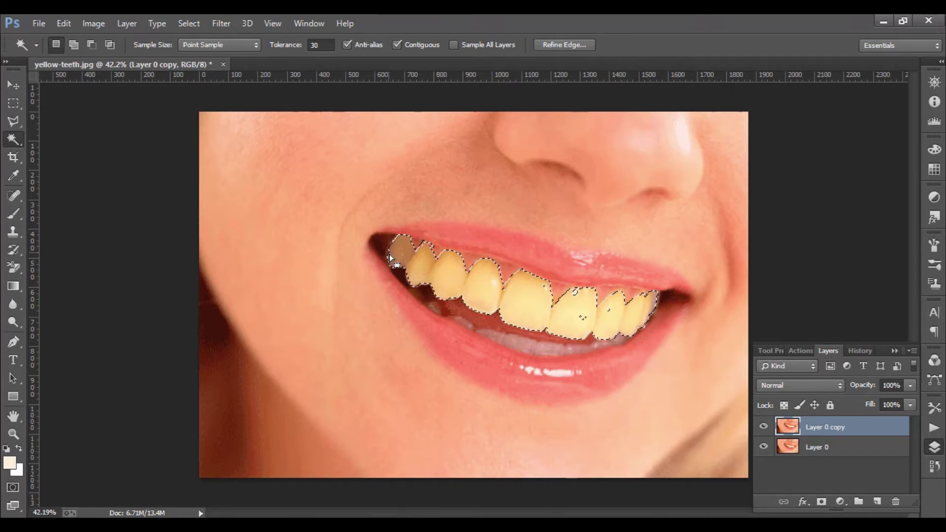
key("shift")
left_click(388, 254, "shift")
key("ctrl+z")
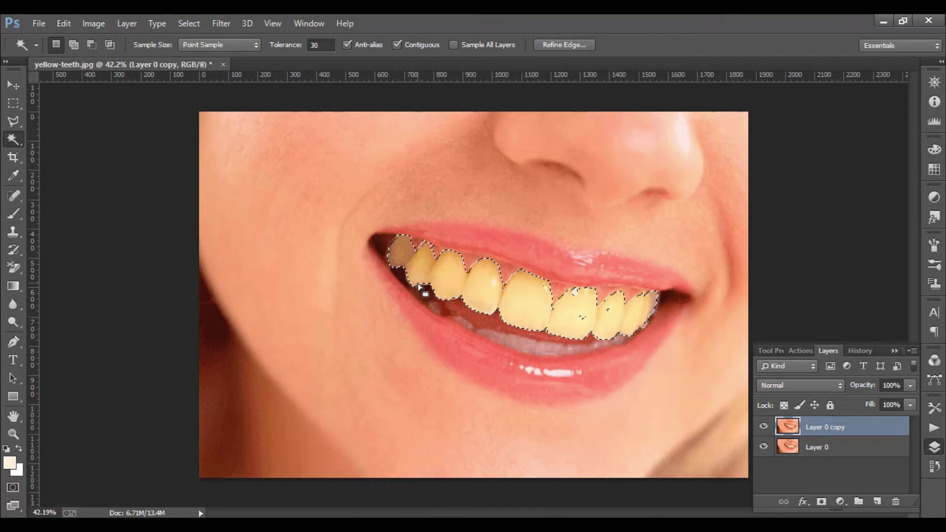
key("shift")
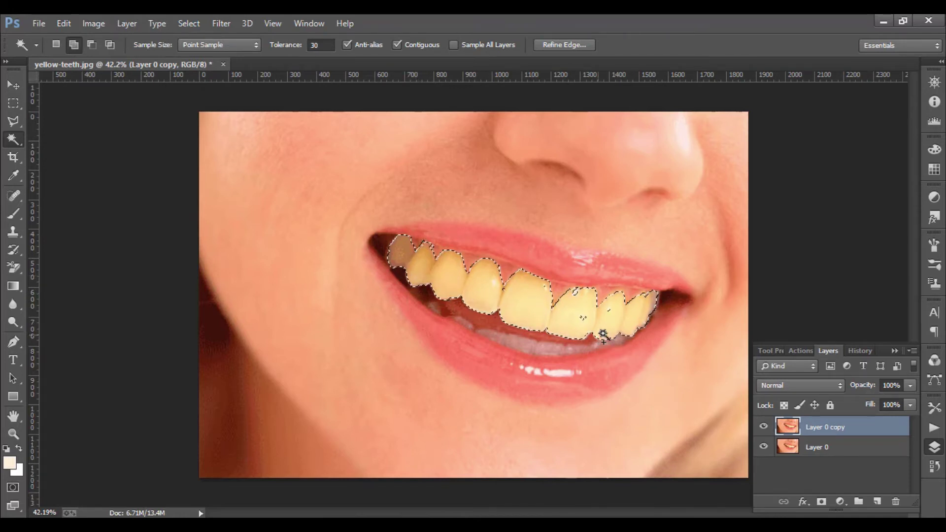
left_click(606, 312)
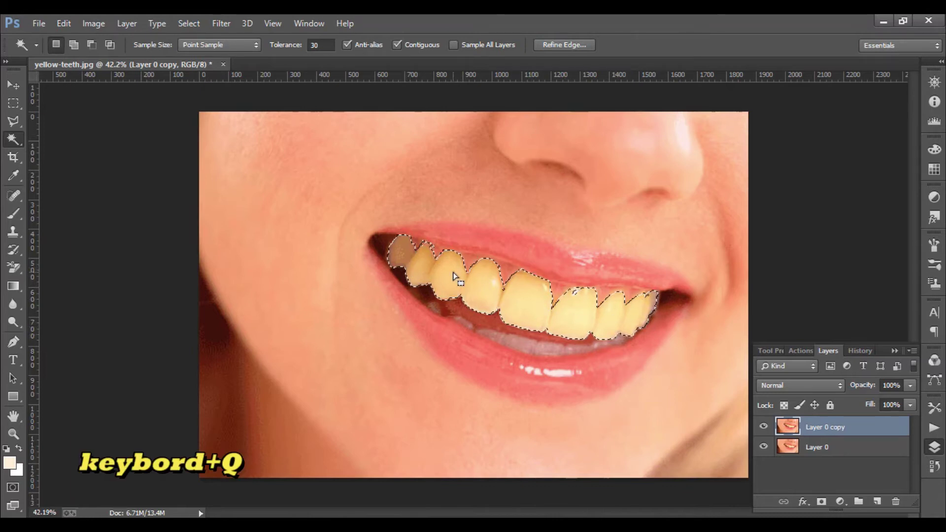
- Touch up the teeth selection with a brush in Quick Mask, then open Hue/Saturation
key("q")
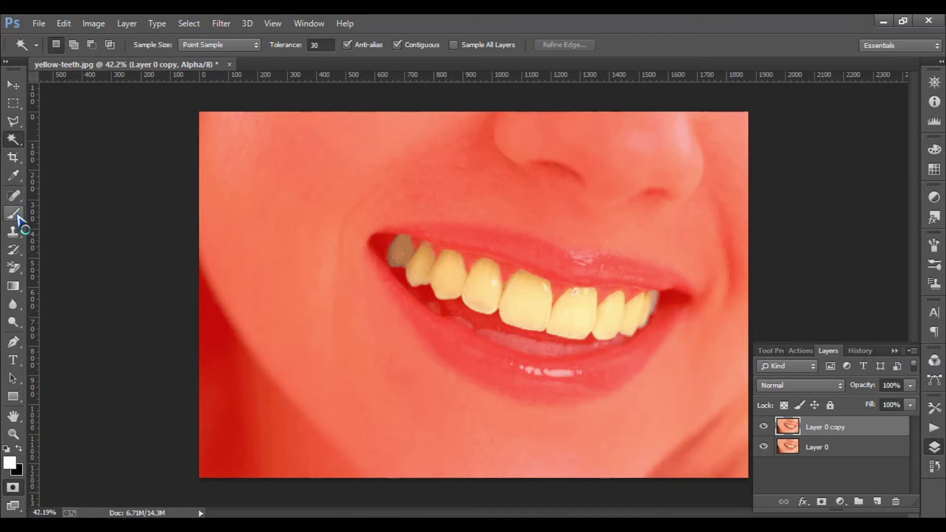
left_click(14, 216)
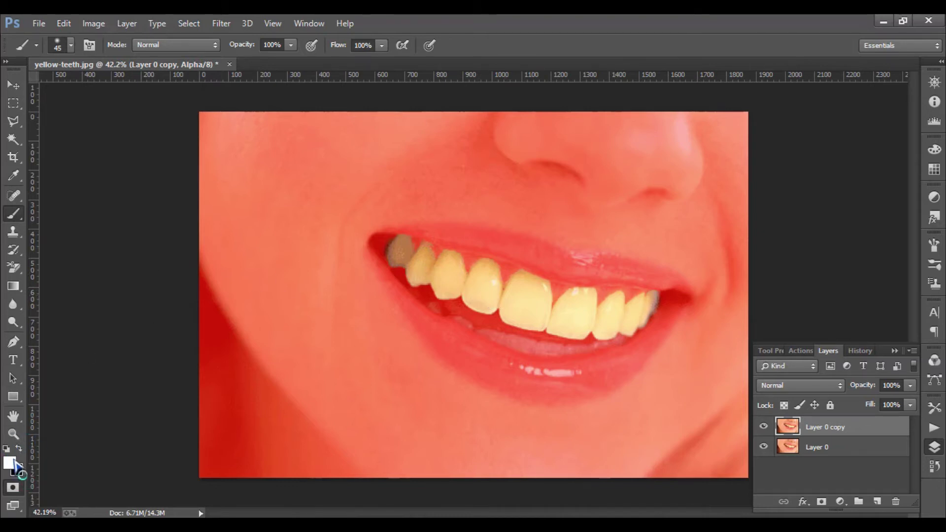
key("x")
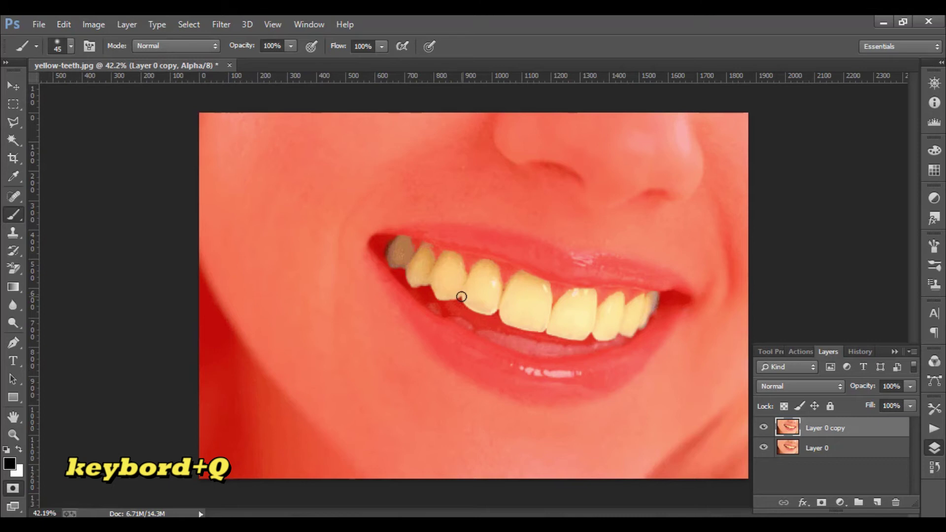
key("q")
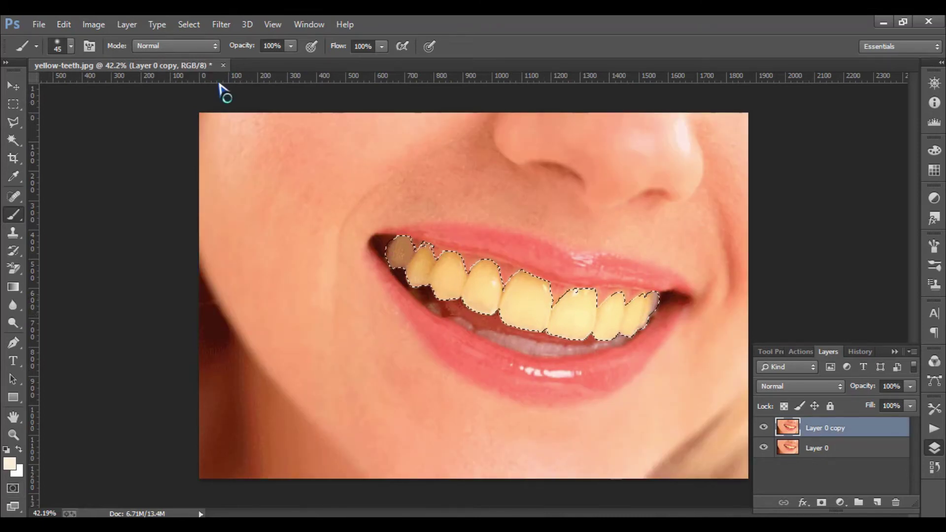
left_click(95, 26)
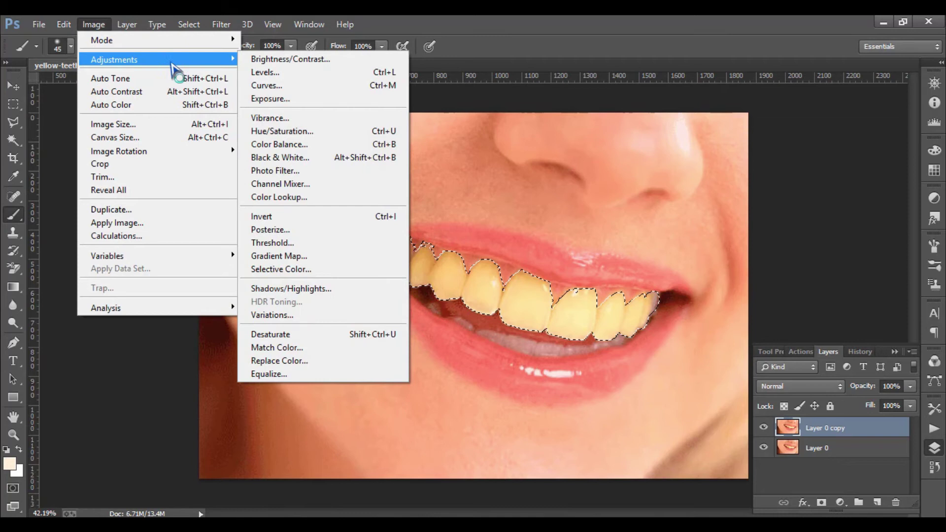
mouse_move(114, 59)
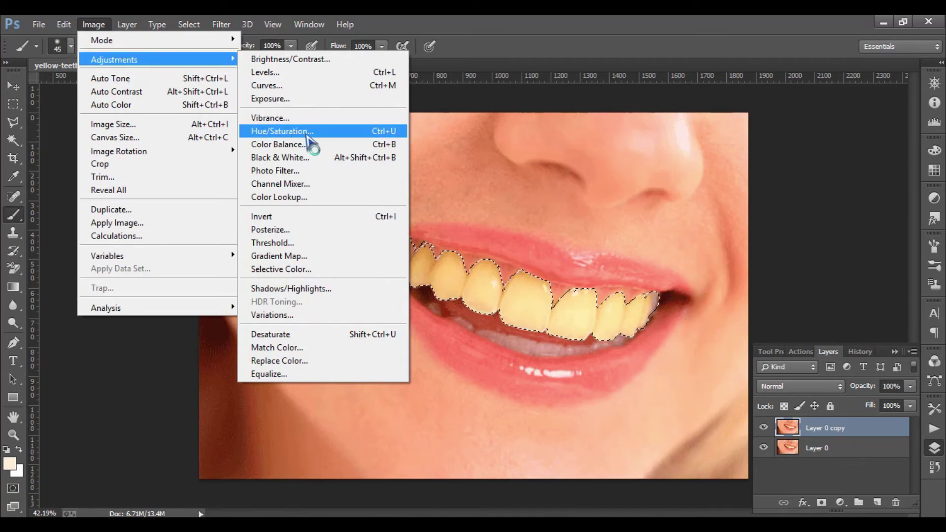
left_click(303, 132)
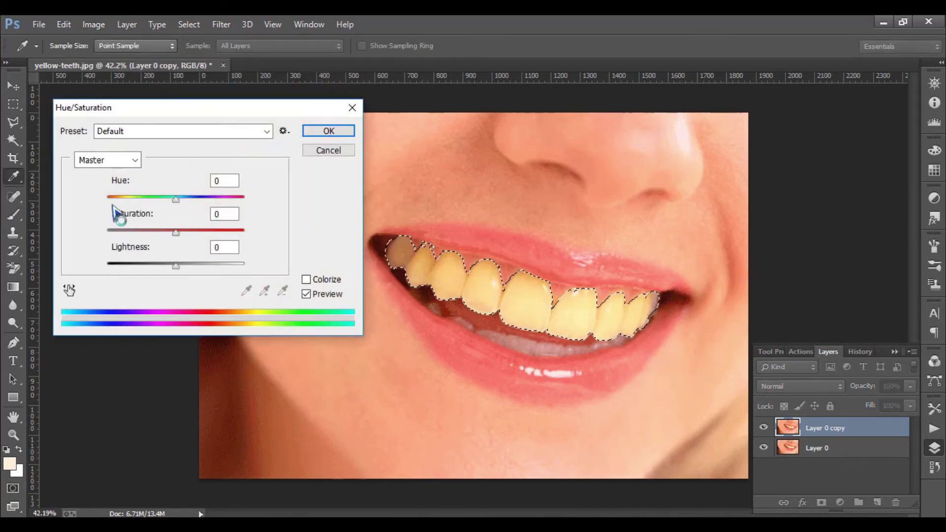
- Sample the teeth to target Yellows, raise their Lightness, and widen the colour range sliders
left_click(69, 291)
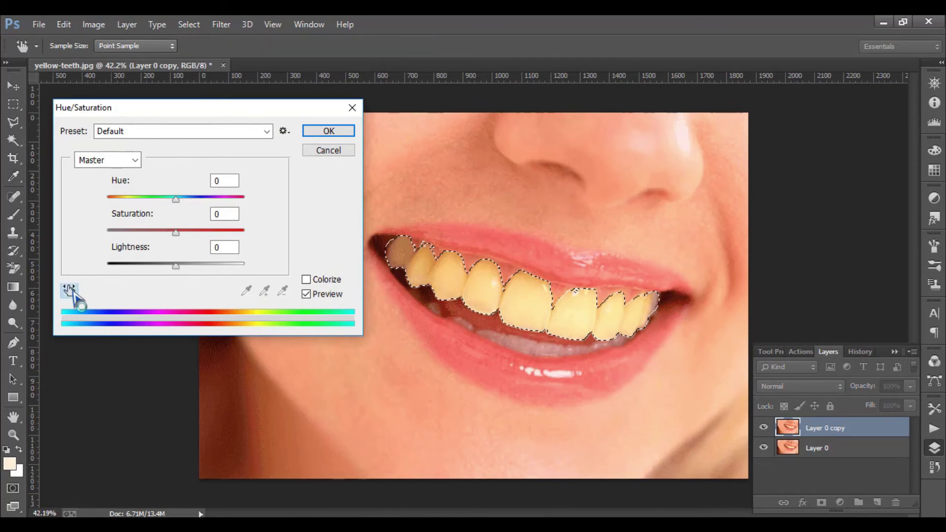
left_click(531, 296)
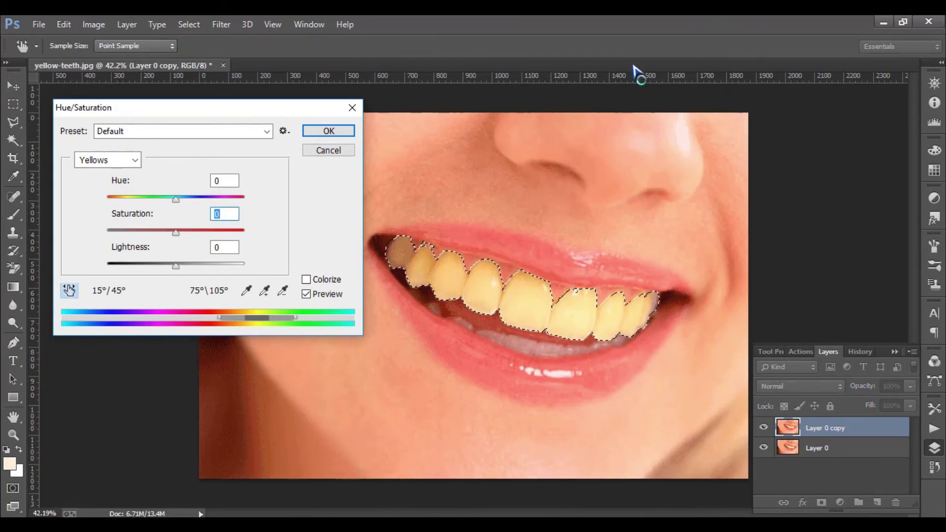
left_click_drag(176, 265, 236, 266)
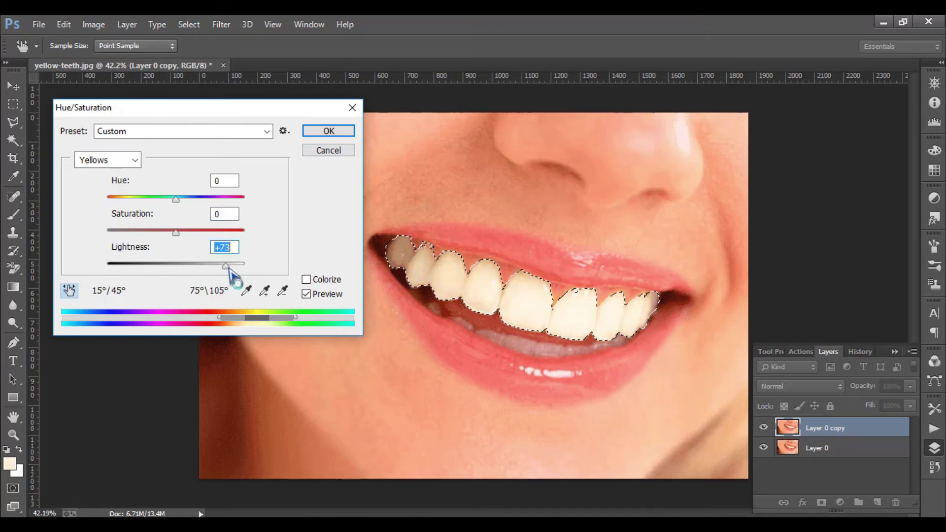
left_click_drag(270, 310, 233, 320)
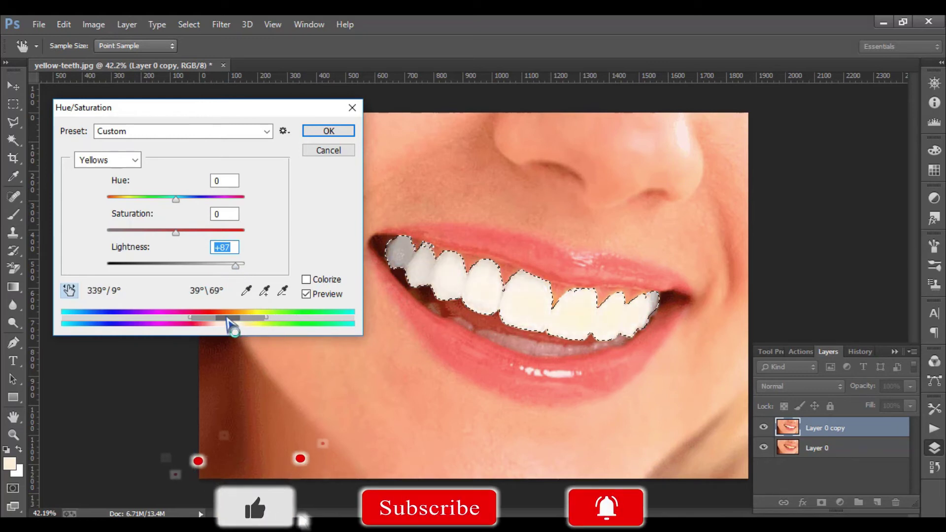
left_click_drag(232, 320, 190, 320)
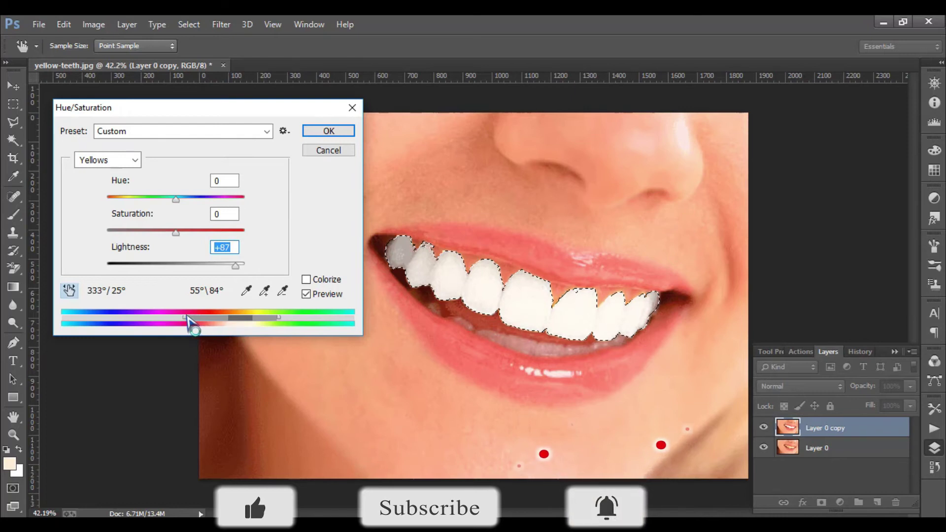
mouse_move(282, 319)
left_mouse_down()
mouse_move(303, 321)
mouse_move(205, 319)
mouse_move(226, 320)
left_mouse_up()
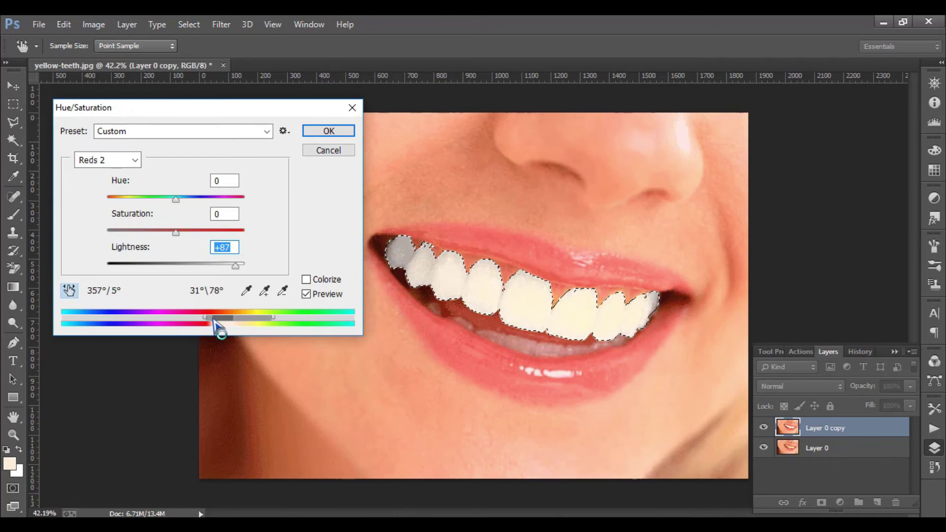
mouse_move(204, 317)
left_mouse_down()
mouse_move(240, 326)
mouse_move(212, 316)
left_mouse_up()
mouse_move(220, 318)
left_mouse_down()
mouse_move(243, 318)
mouse_move(212, 317)
mouse_move(281, 322)
mouse_move(251, 320)
left_mouse_up()
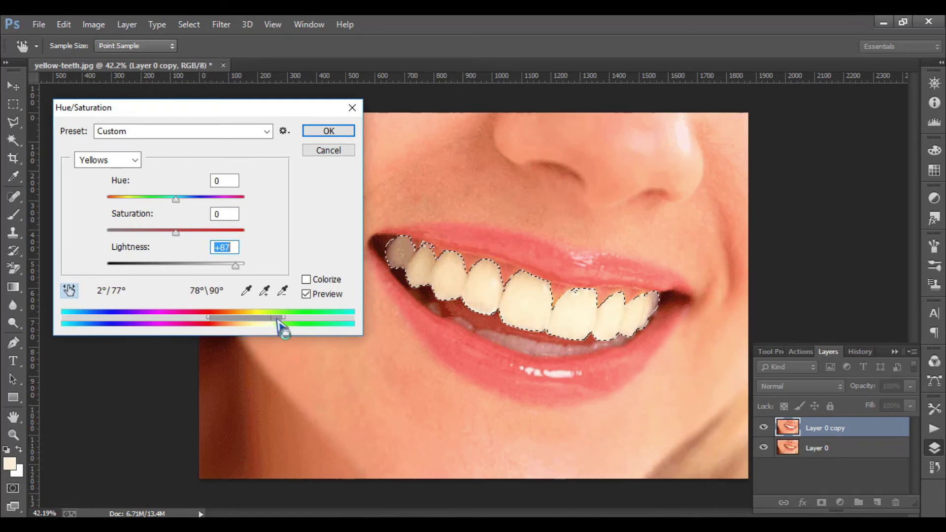
mouse_move(251, 320)
left_mouse_down()
mouse_move(230, 322)
mouse_move(241, 321)
left_mouse_up()
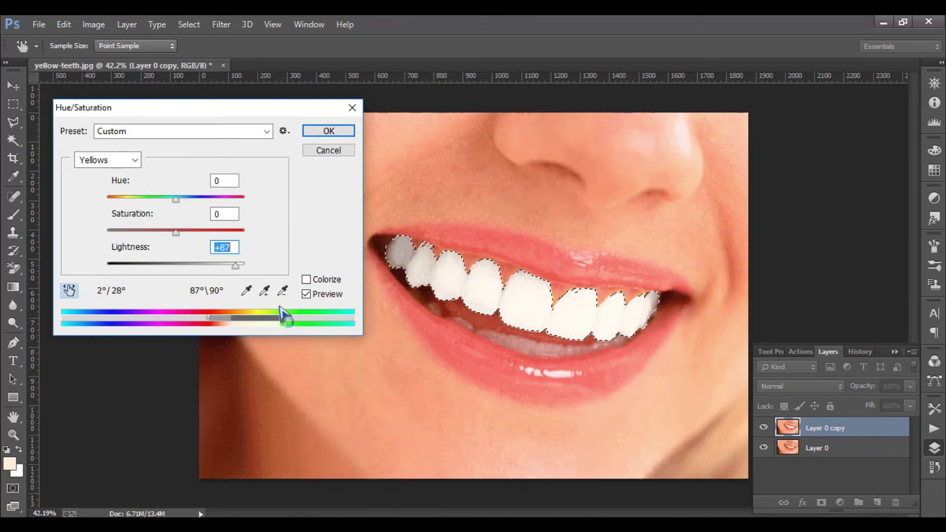
- Settle Yellows Lightness at +74, fine-tune the range, and compare against the original via Preview
left_click(306, 295)
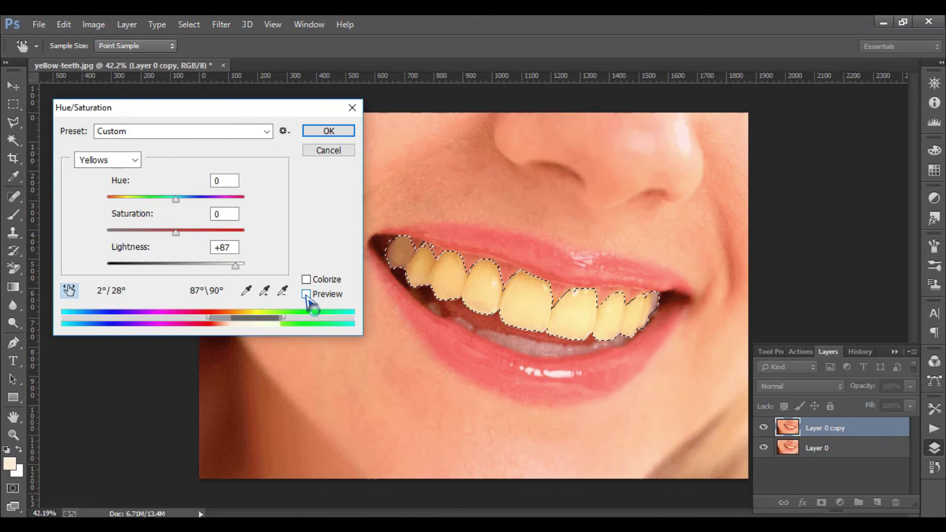
left_click(306, 295)
left_click(307, 295)
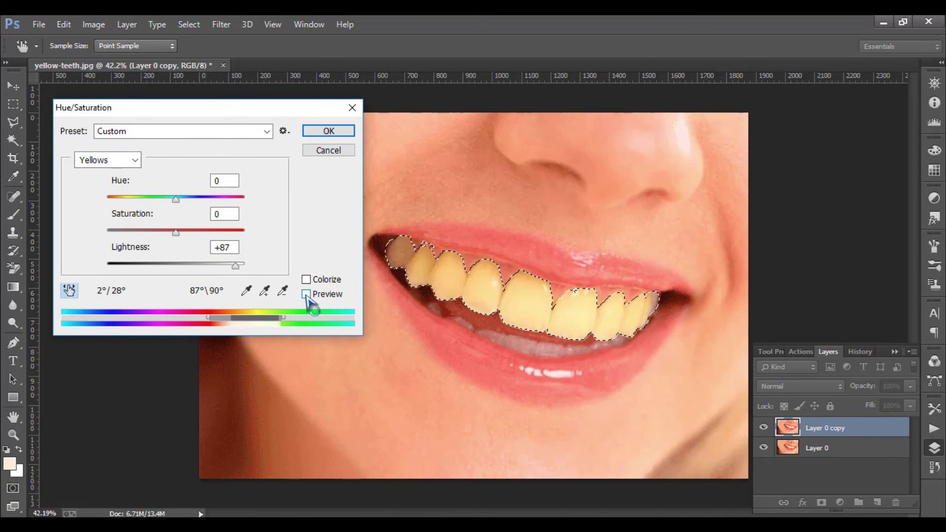
left_click(307, 295)
left_click_drag(276, 320, 266, 320)
mouse_move(235, 266)
left_mouse_down()
mouse_move(219, 266)
mouse_move(227, 272)
left_mouse_up()
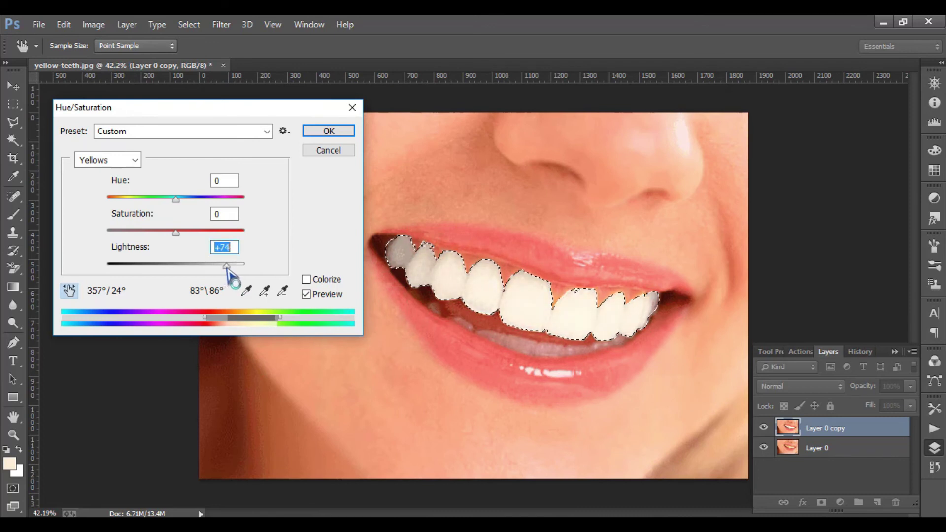
mouse_move(265, 320)
left_mouse_down()
mouse_move(168, 320)
mouse_move(301, 322)
mouse_move(266, 320)
left_mouse_up()
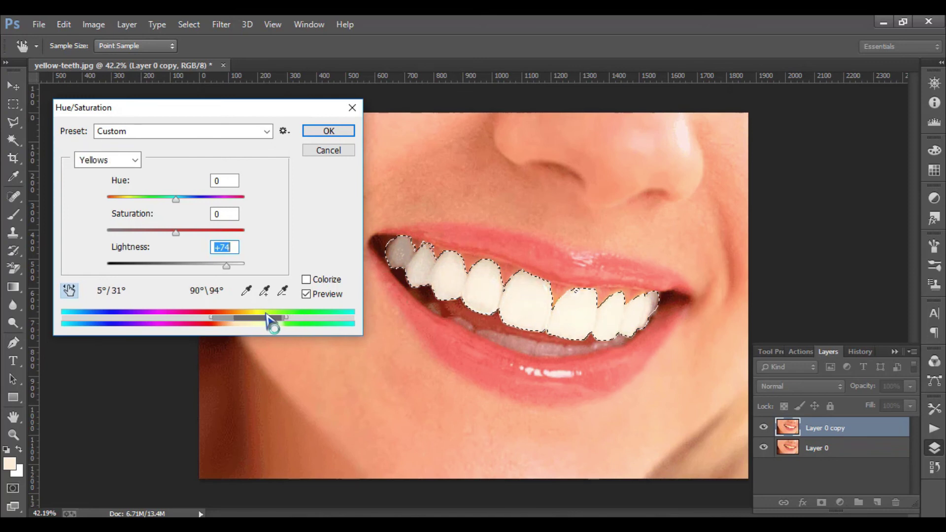
left_click(307, 294)
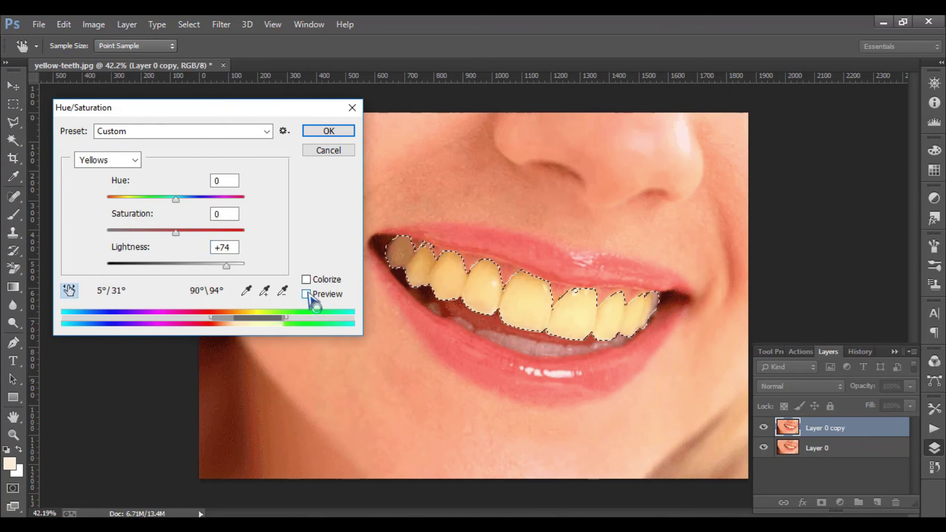
left_click(306, 295)
left_click(307, 294)
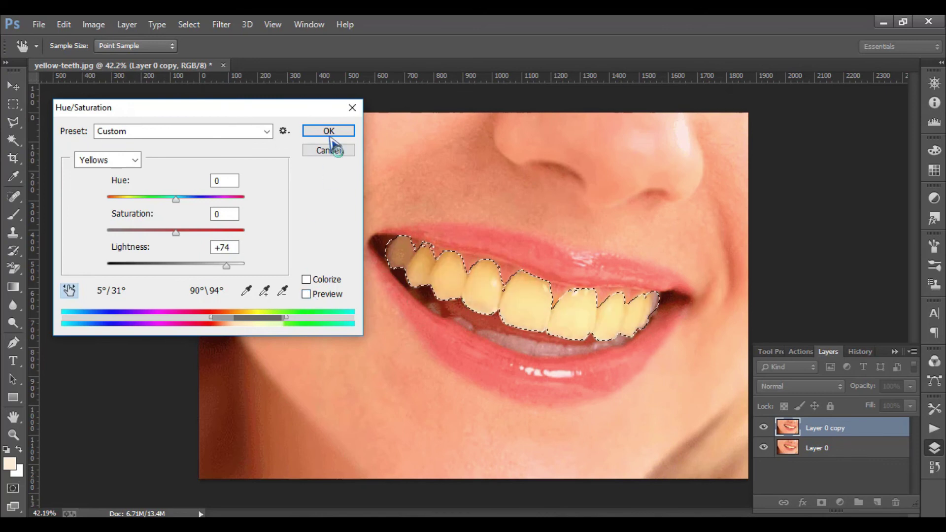
- Apply the Hue/Saturation whitening and create a Curves adjustment layer named Curves 1
left_click(329, 131)
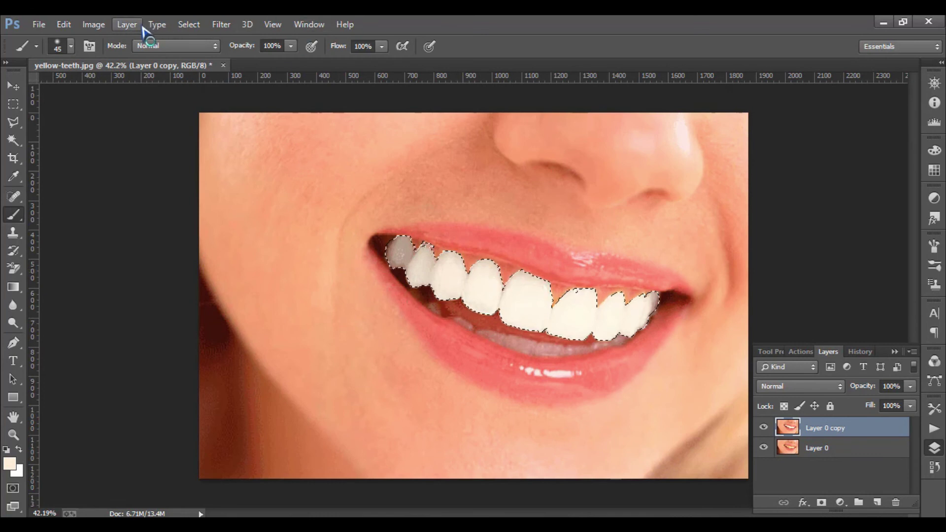
left_click(127, 26)
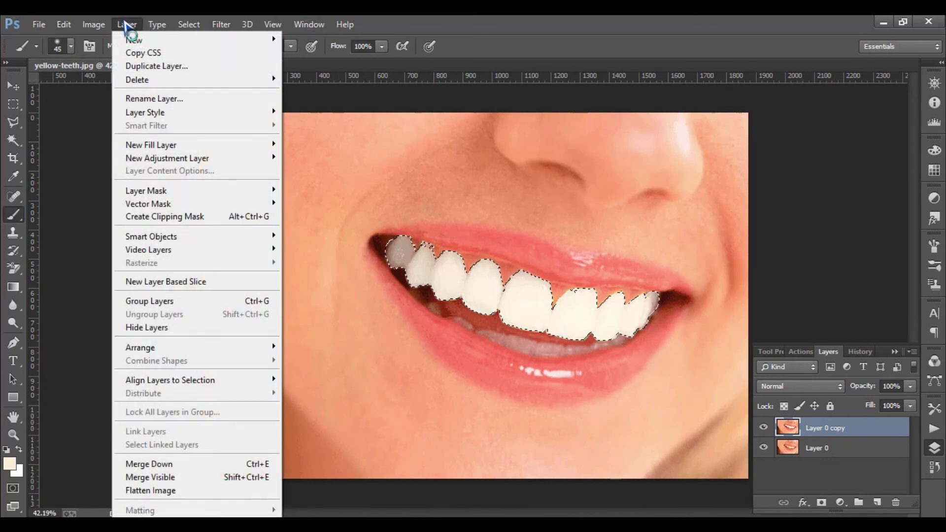
mouse_move(167, 158)
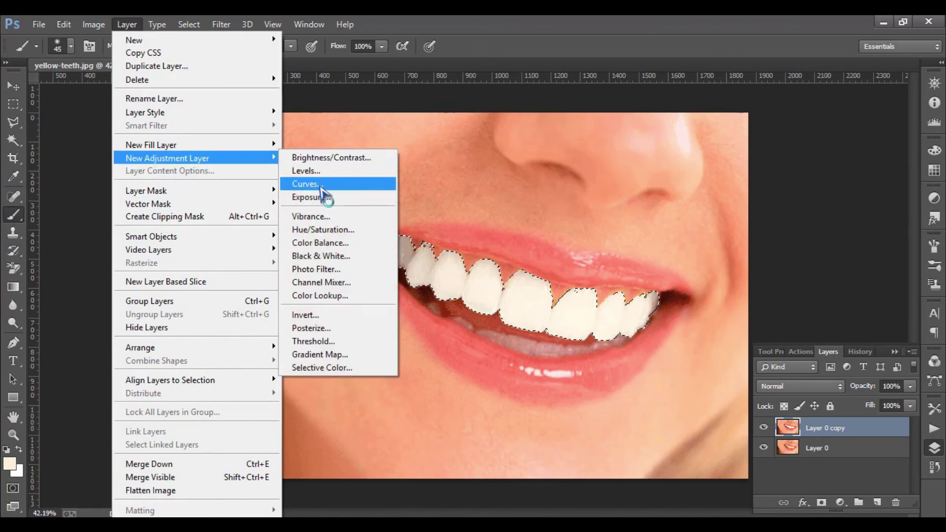
left_click(326, 189)
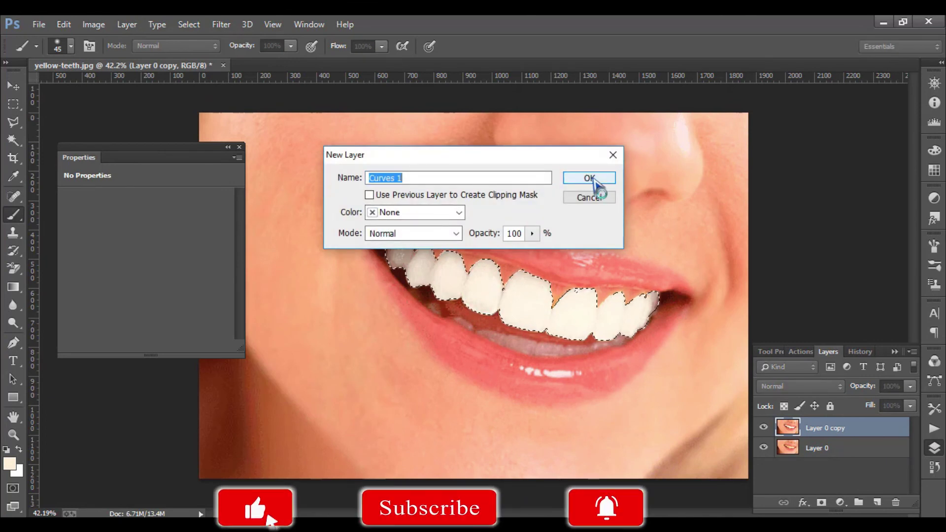
left_click(589, 178)
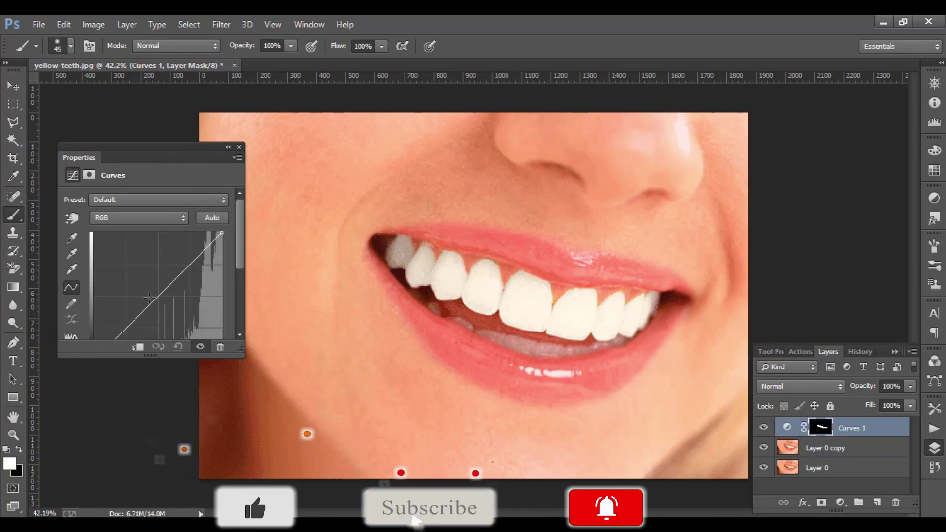
- Bend the RGB curve upward from a teeth sample point, then collapse and dock the Properties panel
left_click(72, 218)
left_click(483, 282)
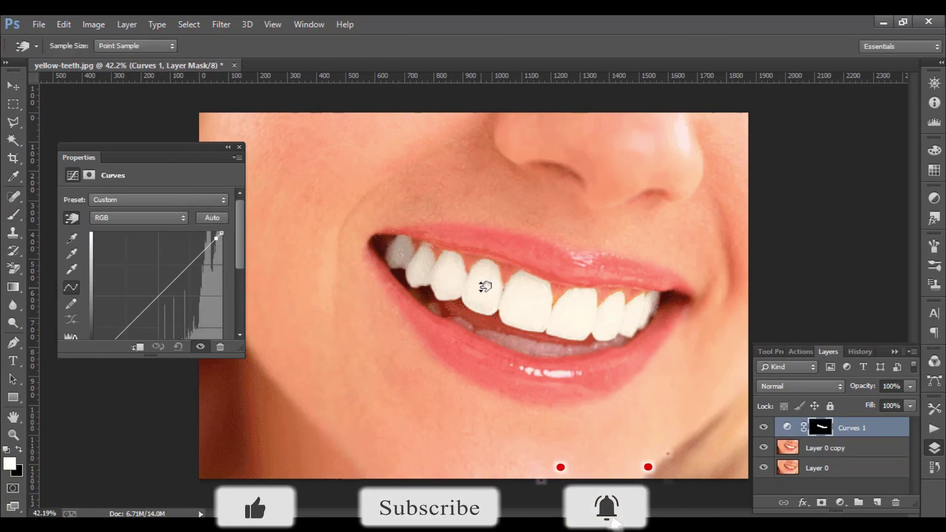
mouse_move(181, 281)
left_mouse_down()
mouse_move(162, 263)
mouse_move(204, 330)
mouse_move(168, 272)
left_mouse_up()
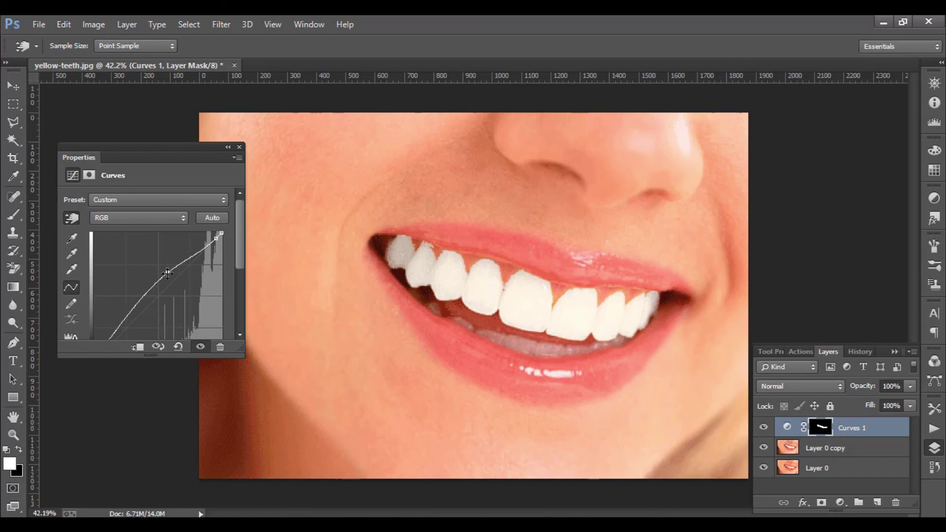
left_click(227, 147)
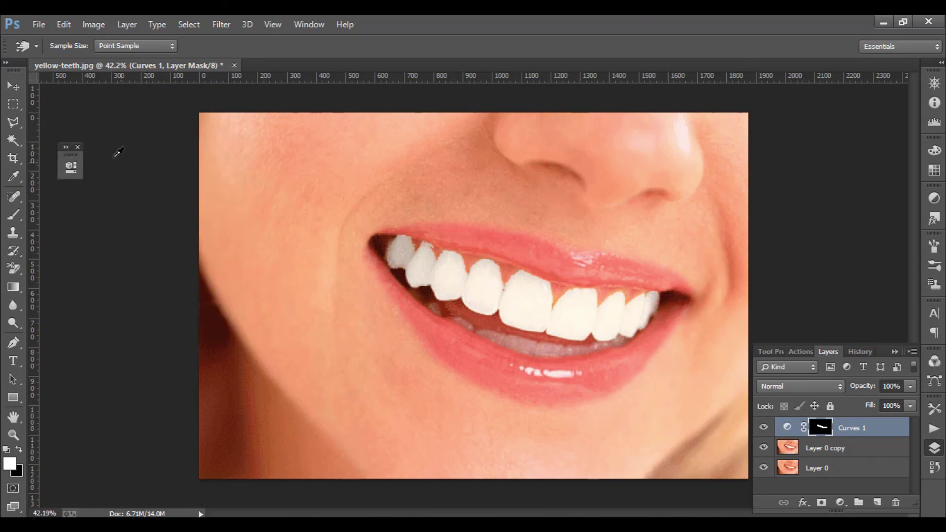
left_click_drag(70, 165, 936, 493)
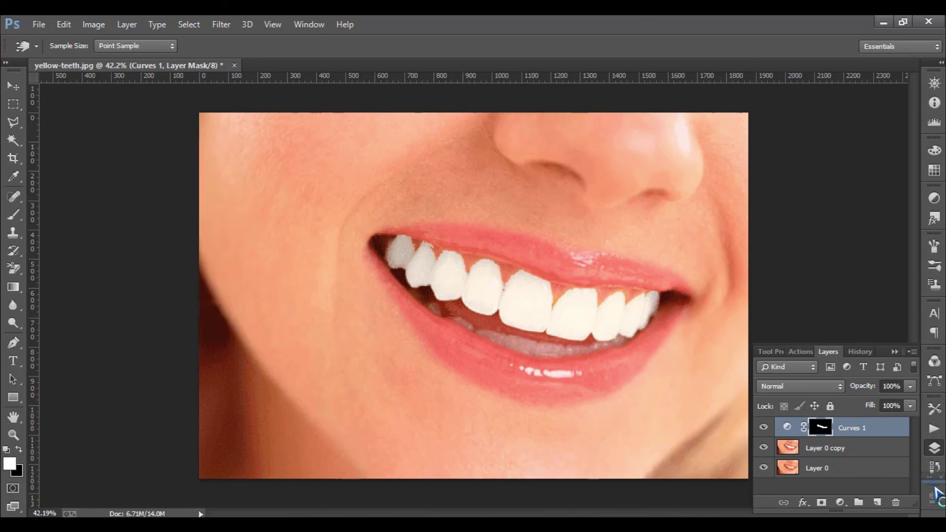